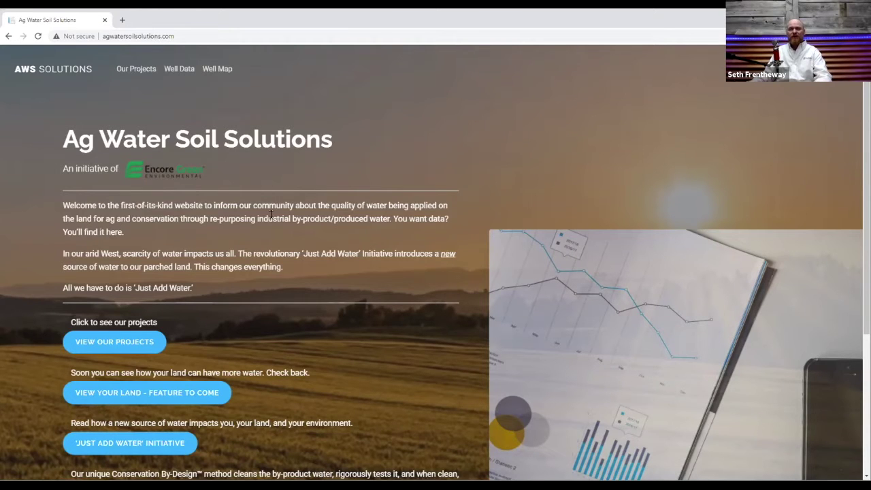
- Go to Our Projects and browse the Sample Project's details page
{"action": "left_click", "coordinate": [126, 71]}
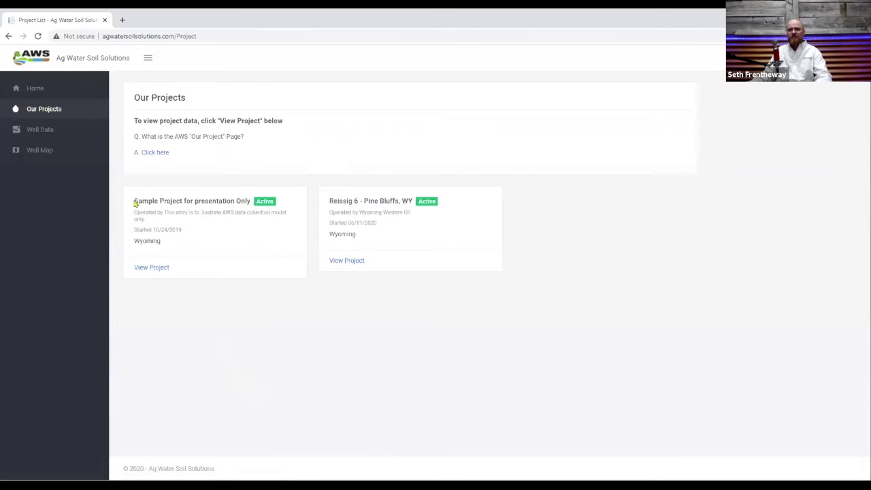
{"action": "left_click", "coordinate": [141, 270]}
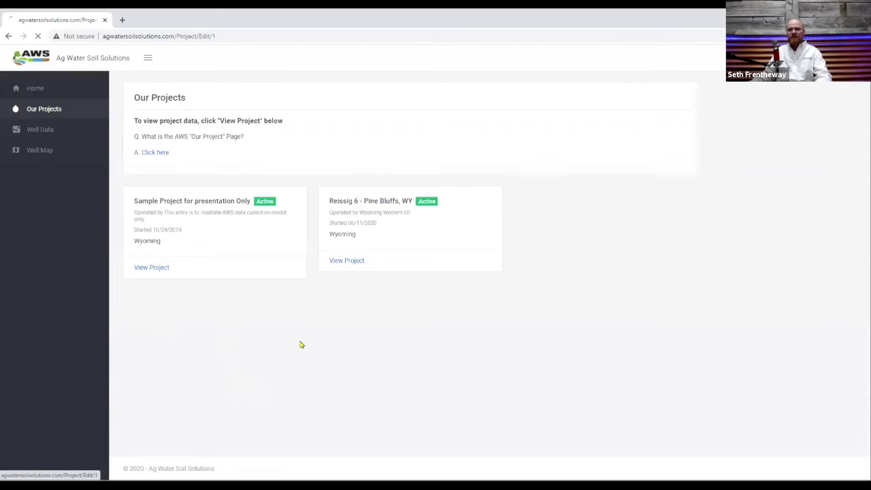
{"action": "scroll", "coordinate": [283, 348], "scroll_direction": "down", "scroll_amount": 5}
{"action": "scroll", "coordinate": [283, 348], "scroll_direction": "down", "scroll_amount": 3}
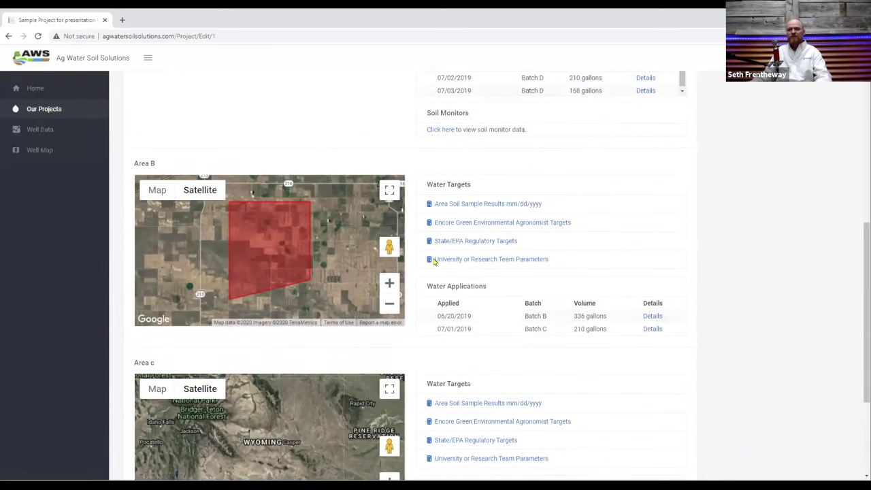
{"action": "scroll", "coordinate": [642, 350], "scroll_direction": "down", "scroll_amount": 3}
{"action": "scroll", "coordinate": [641, 349], "scroll_direction": "up", "scroll_amount": 10}
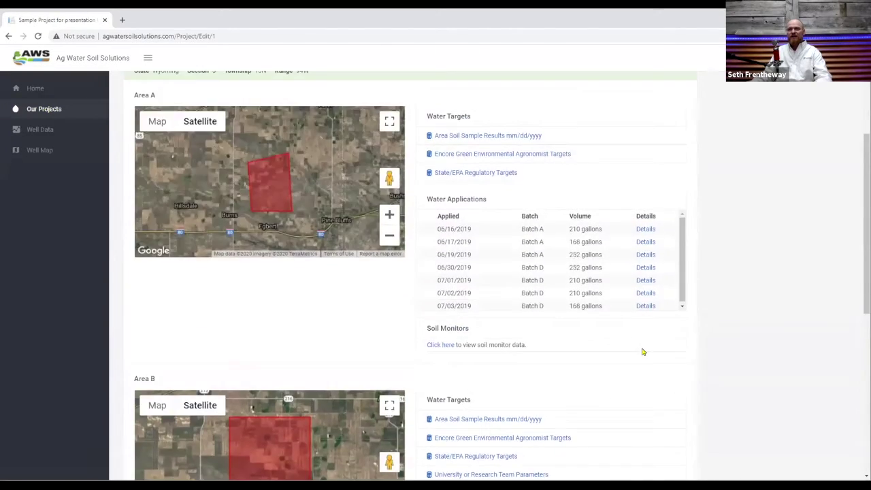
- Return to the project list and open Reissig 6 - Pine Bluffs, WY, reviewing Areas 1–3
{"action": "left_click", "coordinate": [37, 110]}
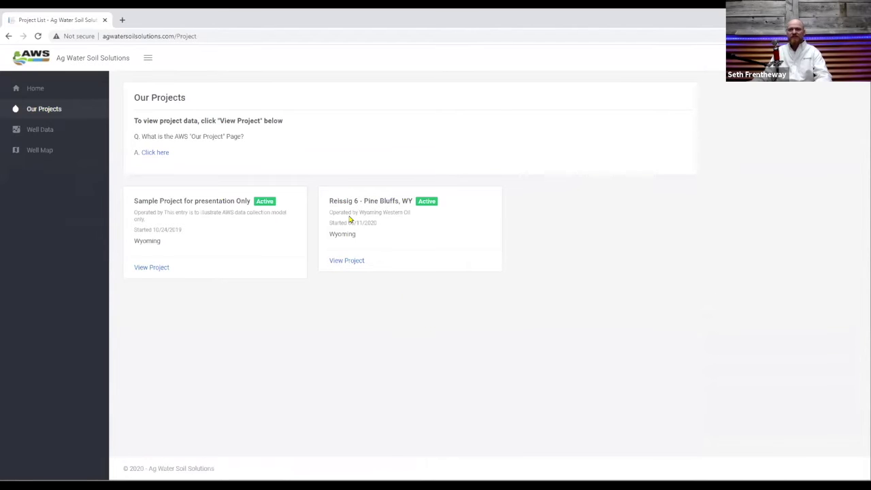
{"action": "left_click", "coordinate": [340, 261]}
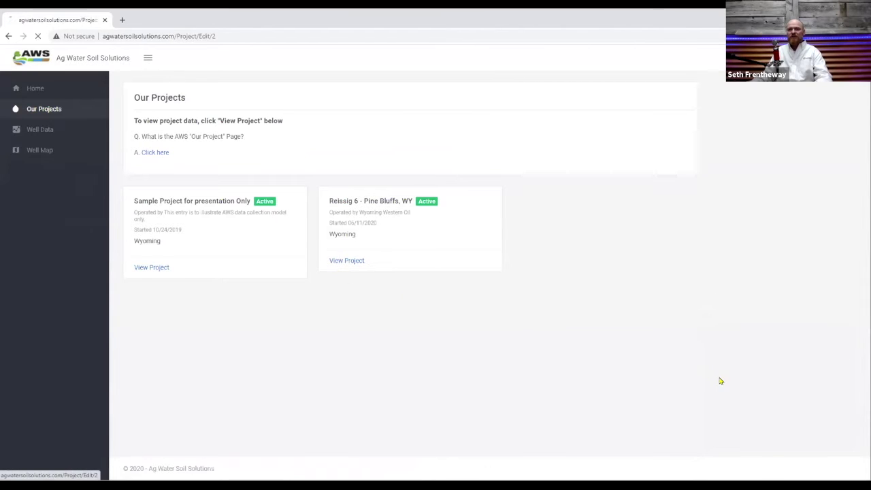
{"action": "scroll", "coordinate": [736, 371], "scroll_direction": "down", "scroll_amount": 2}
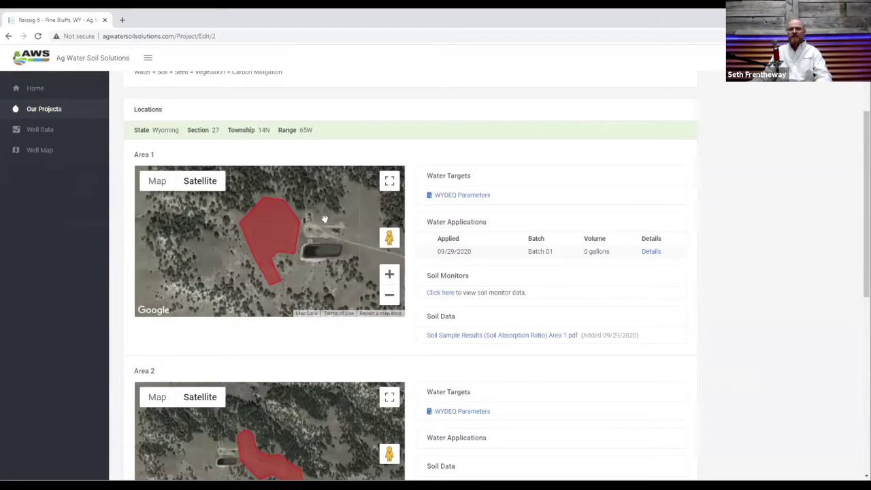
{"action": "scroll", "coordinate": [775, 359], "scroll_direction": "down", "scroll_amount": 3}
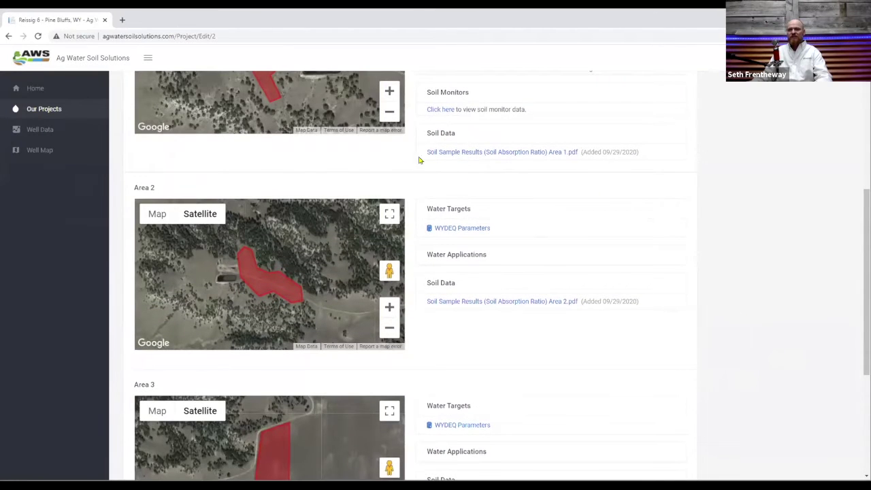
{"action": "scroll", "coordinate": [793, 340], "scroll_direction": "up", "scroll_amount": 3}
{"action": "scroll", "coordinate": [773, 337], "scroll_direction": "up", "scroll_amount": 1}
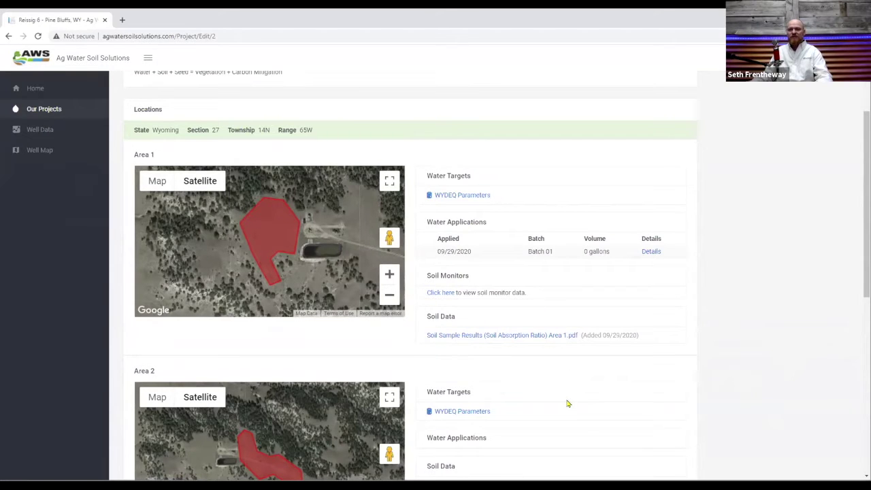
- Open Area 1's Soil Monitor to view the 4 in. moisture graph from Sep 17 to Oct 5
{"action": "left_click", "coordinate": [441, 296]}
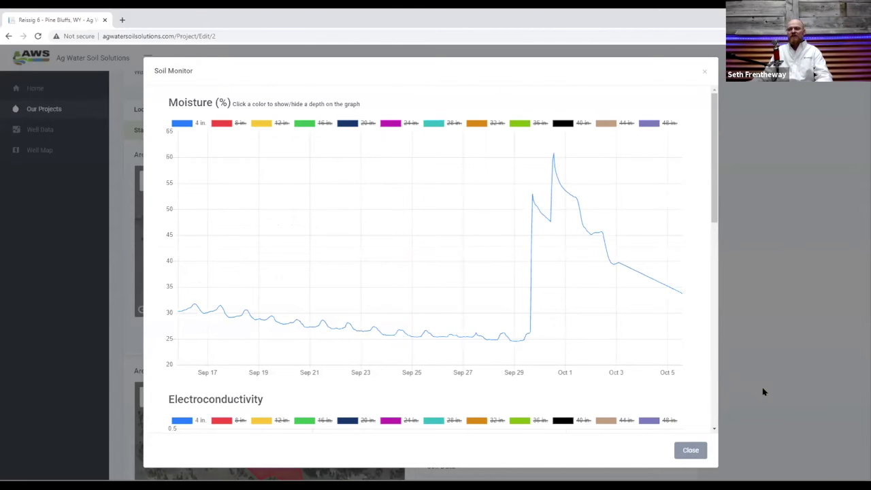
{"action": "scroll", "coordinate": [463, 334], "scroll_direction": "down", "scroll_amount": 8}
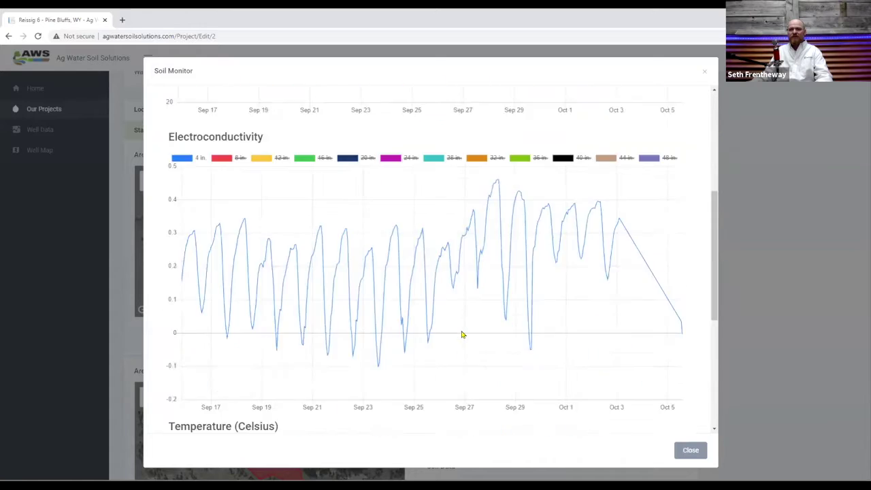
{"action": "scroll", "coordinate": [462, 334], "scroll_direction": "up", "scroll_amount": 4}
{"action": "scroll", "coordinate": [462, 334], "scroll_direction": "up", "scroll_amount": 5}
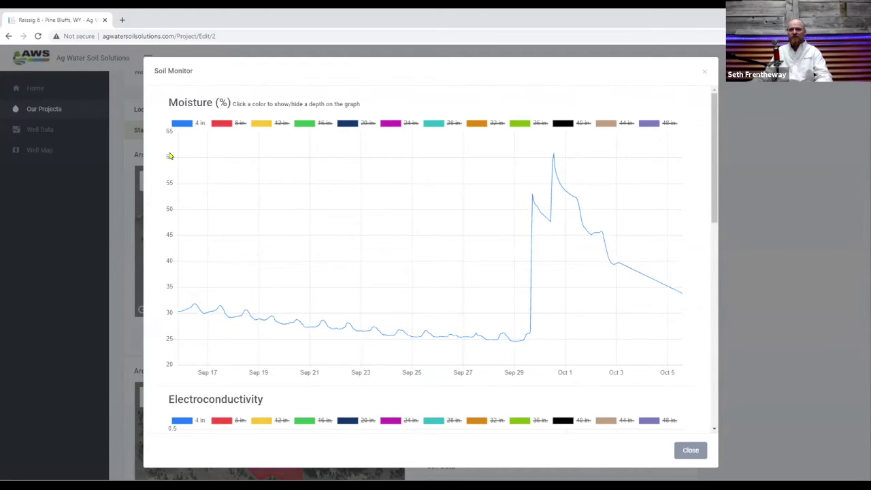
{"action": "left_click", "coordinate": [670, 123]}
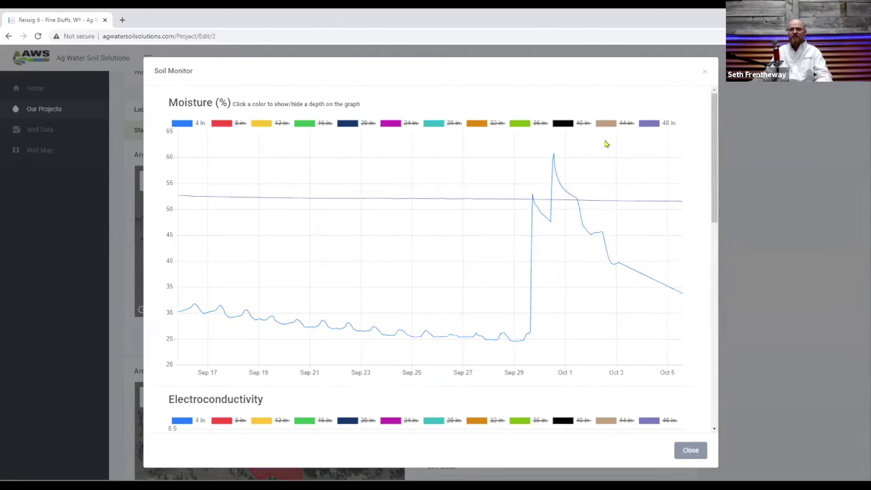
{"action": "left_click", "coordinate": [624, 123]}
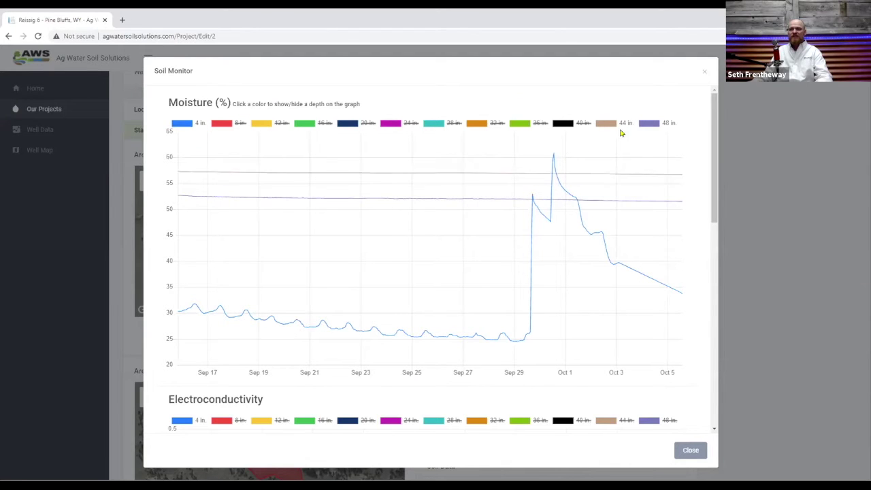
{"action": "left_click", "coordinate": [583, 122]}
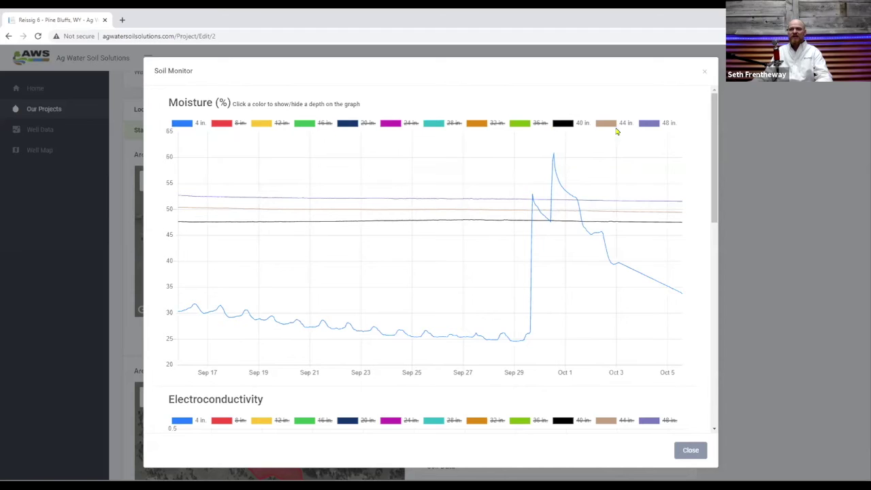
{"action": "left_click", "coordinate": [652, 128]}
{"action": "left_click", "coordinate": [607, 125]}
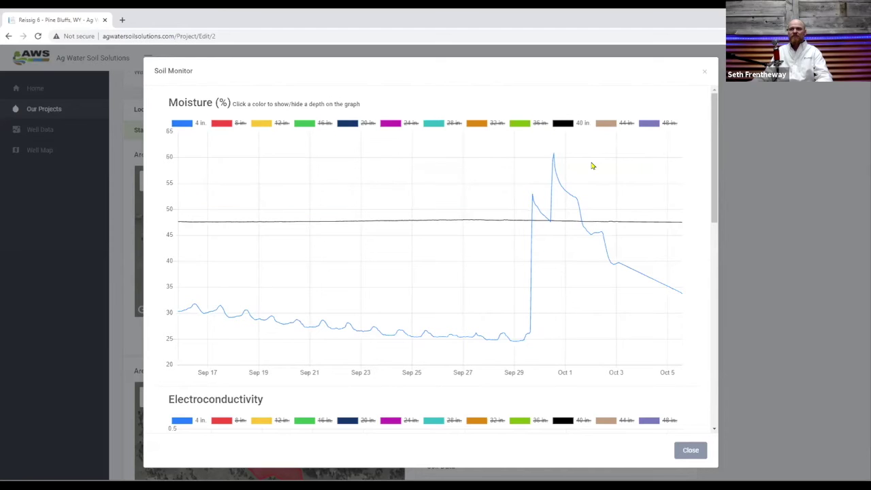
{"action": "left_click", "coordinate": [573, 124]}
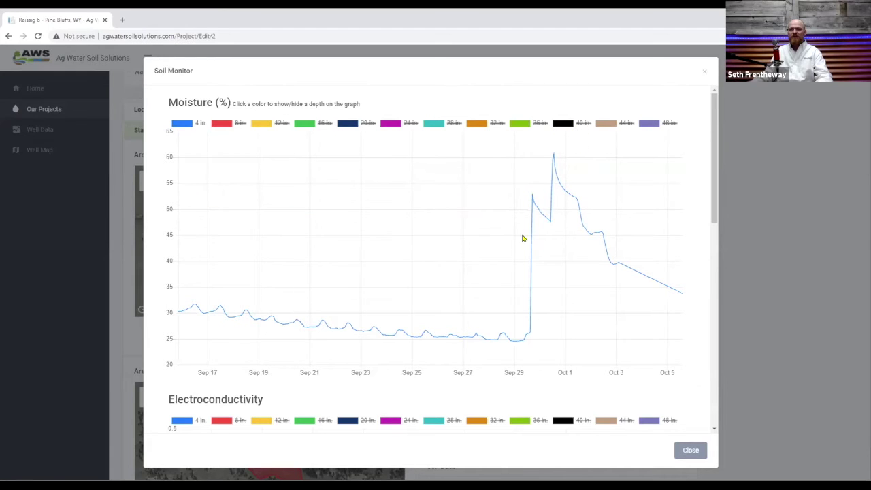
{"action": "scroll", "coordinate": [352, 257], "scroll_direction": "down", "scroll_amount": 4}
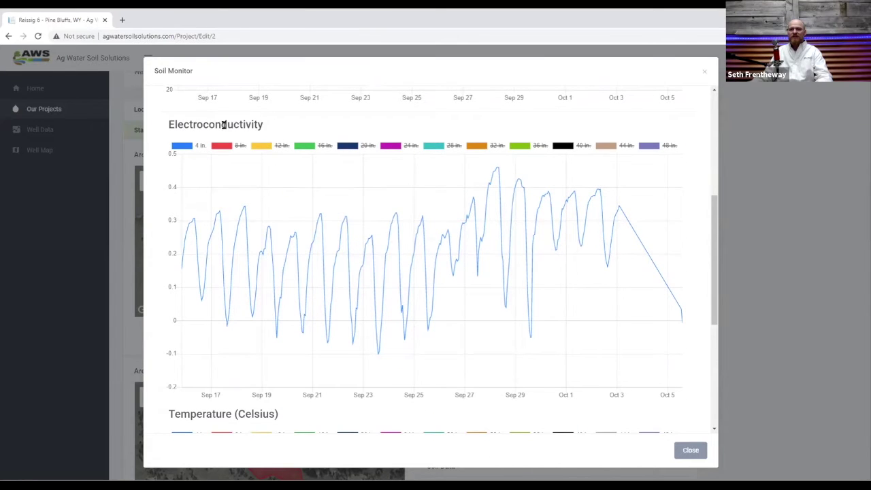
{"action": "scroll", "coordinate": [410, 221], "scroll_direction": "down", "scroll_amount": 4}
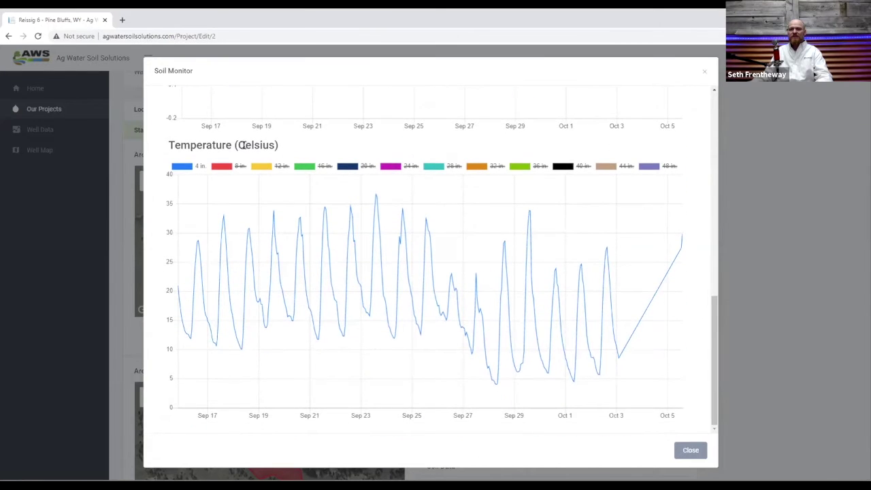
{"action": "scroll", "coordinate": [443, 274], "scroll_direction": "up", "scroll_amount": 8}
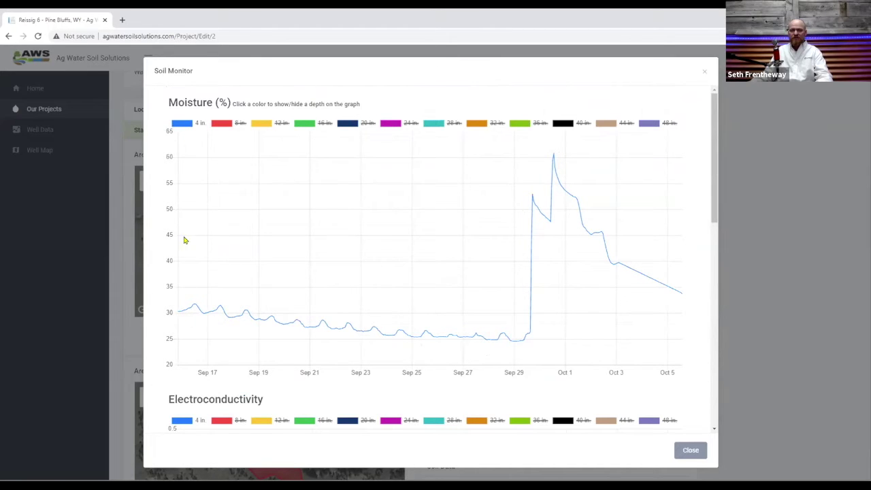
{"action": "mouse_move", "coordinate": [180, 312]}
{"action": "mouse_move", "coordinate": [533, 197]}
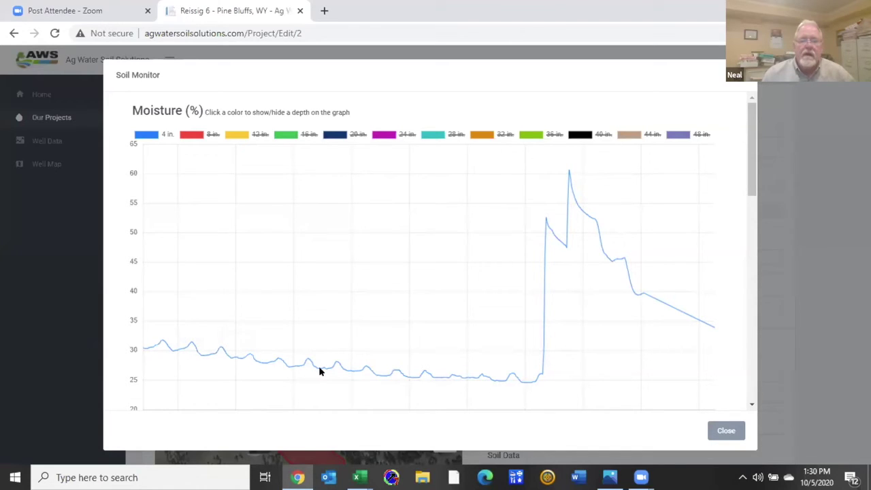
{"action": "mouse_move", "coordinate": [323, 371]}
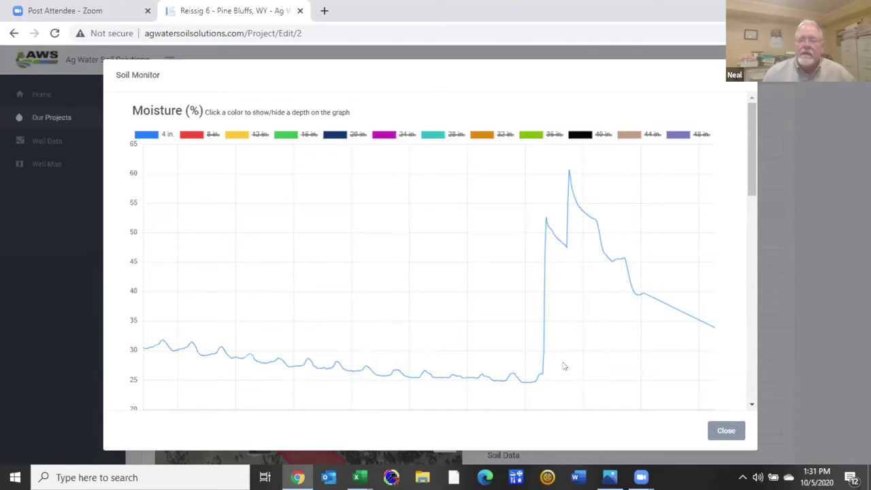
- Add the 8 in., 12 in. and 16 in. depth lines to the Moisture graph
{"action": "mouse_move", "coordinate": [539, 373]}
{"action": "mouse_move", "coordinate": [597, 229]}
{"action": "left_click", "coordinate": [190, 135]}
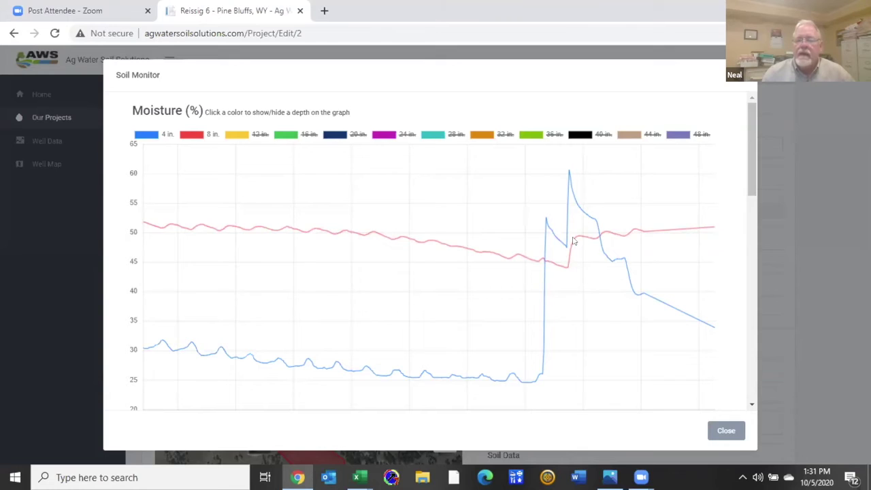
{"action": "mouse_move", "coordinate": [574, 240]}
{"action": "left_click", "coordinate": [238, 136]}
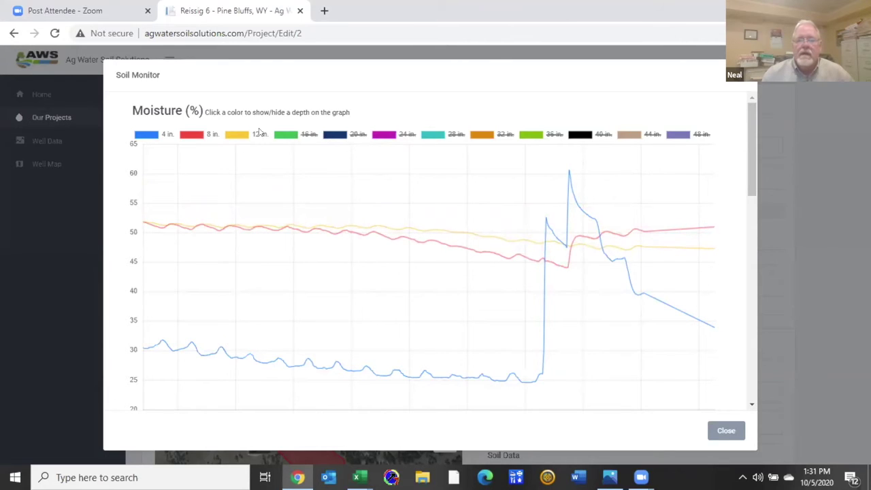
{"action": "left_click", "coordinate": [295, 136]}
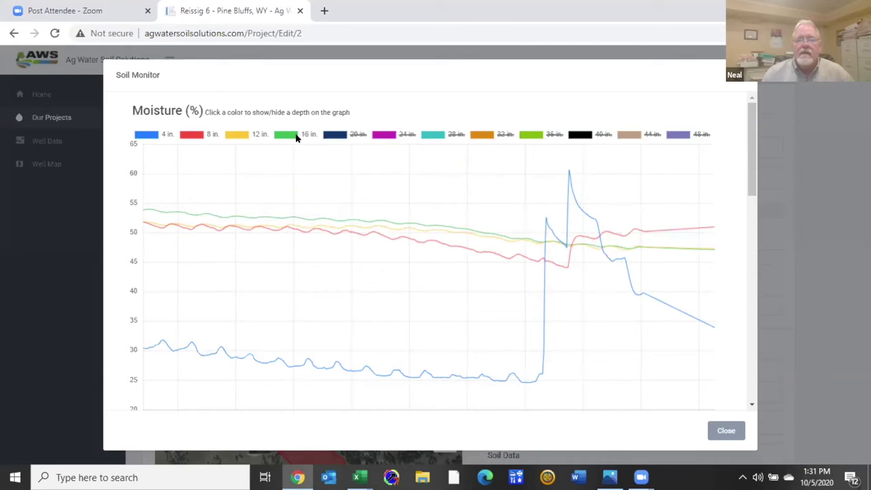
- Hide the 16 in. and 12 in. moisture lines, keeping only 4 in. and 8 in
{"action": "left_click", "coordinate": [296, 137]}
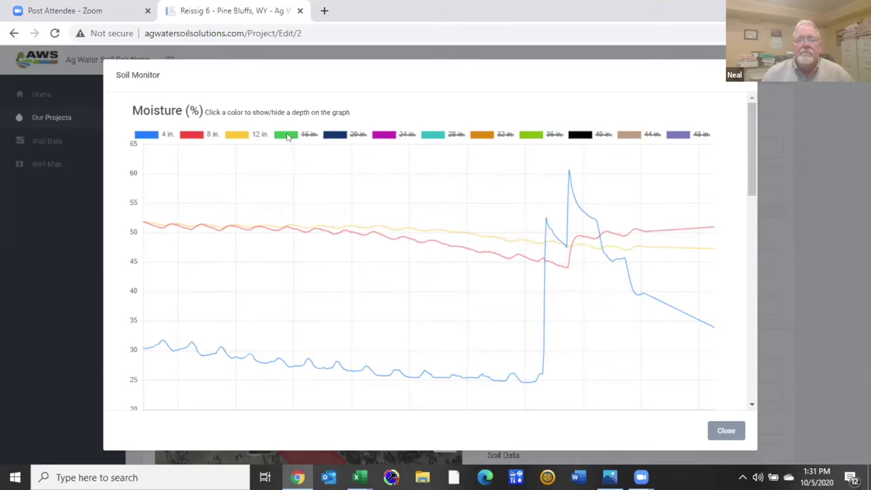
{"action": "left_click", "coordinate": [238, 133]}
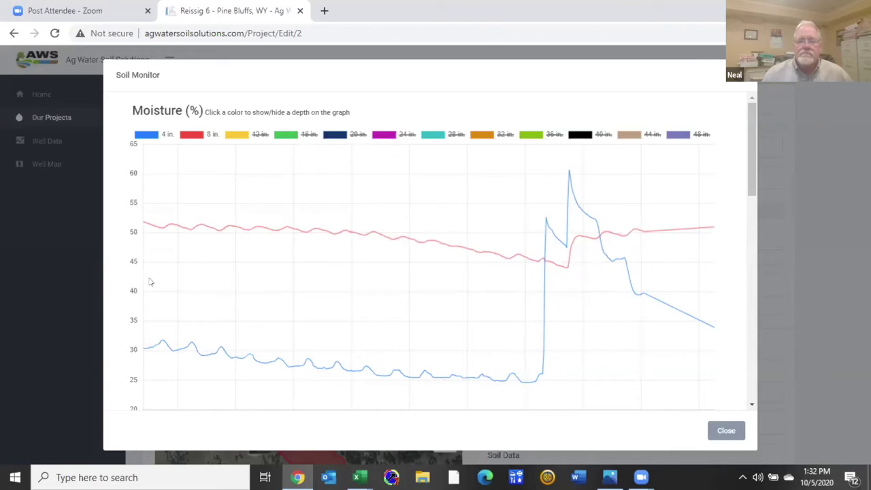
- Scroll down to bring the 4 in. Electroconductivity chart into view below the Moisture graph
{"action": "scroll", "coordinate": [151, 281], "scroll_direction": "down", "scroll_amount": 5}
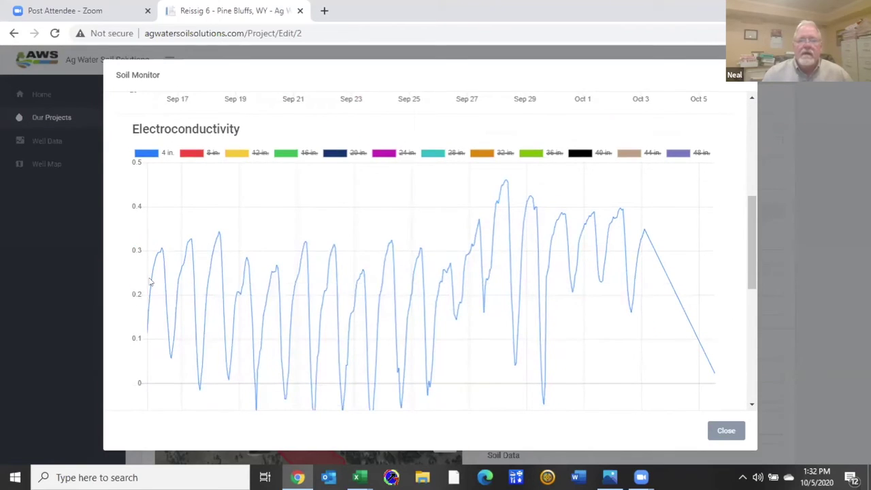
{"action": "scroll", "coordinate": [150, 282], "scroll_direction": "down", "scroll_amount": 2}
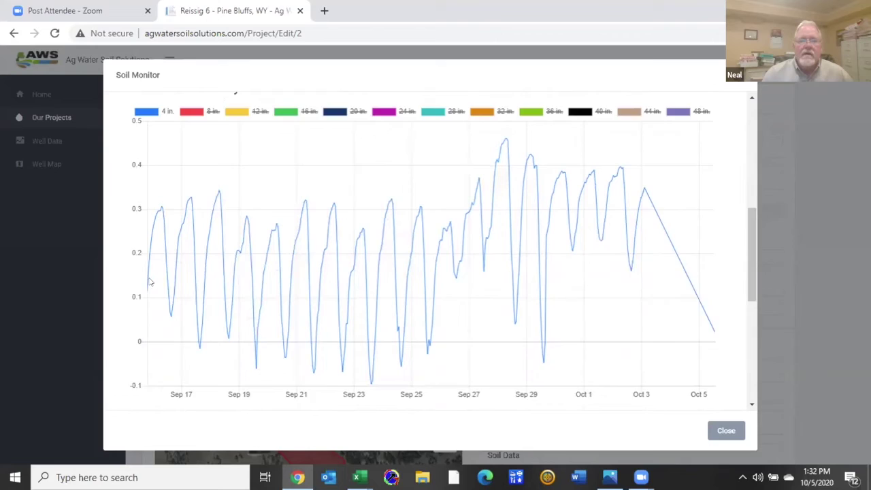
{"action": "scroll", "coordinate": [151, 281], "scroll_direction": "up", "scroll_amount": 2}
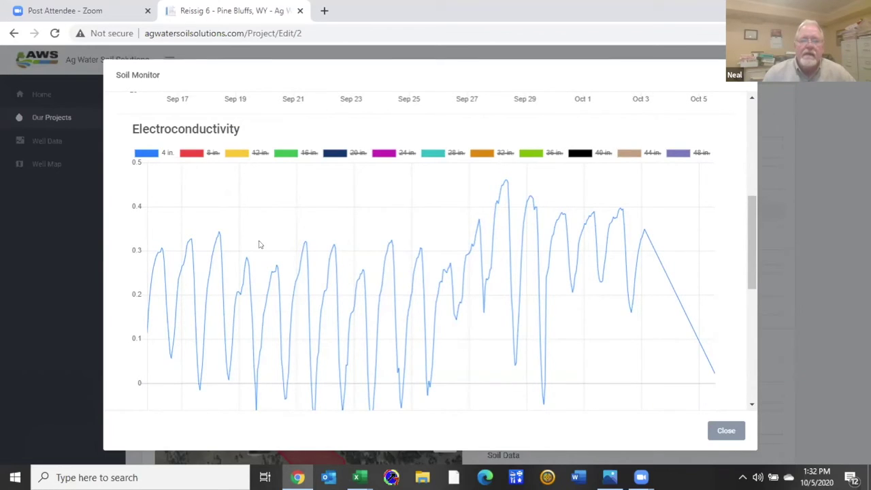
{"action": "scroll", "coordinate": [259, 243], "scroll_direction": "up", "scroll_amount": 3}
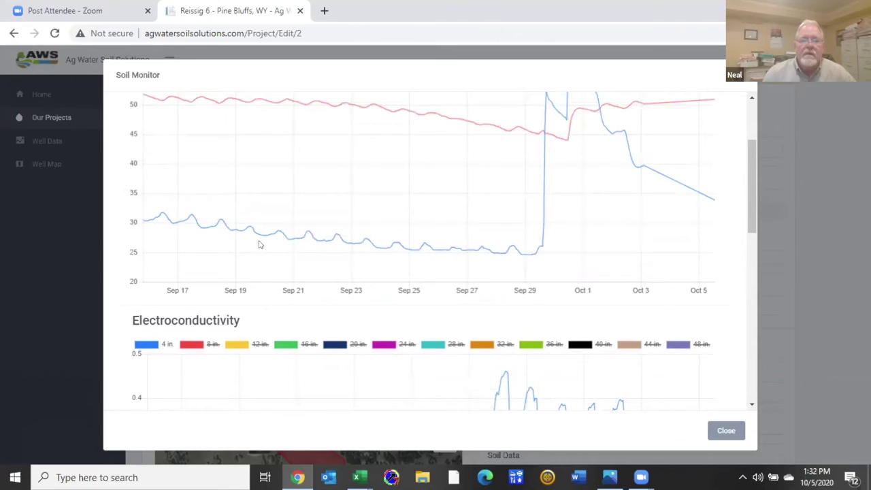
- Scroll so the whole Electroconductivity chart, peaking near 0.46 around Sep 28, is visible
{"action": "scroll", "coordinate": [259, 244], "scroll_direction": "down", "scroll_amount": 3}
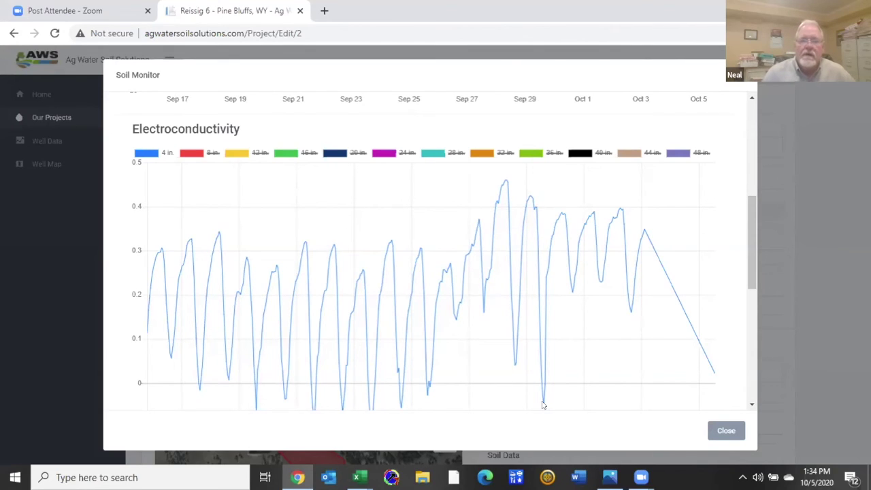
{"action": "left_click", "coordinate": [191, 152]}
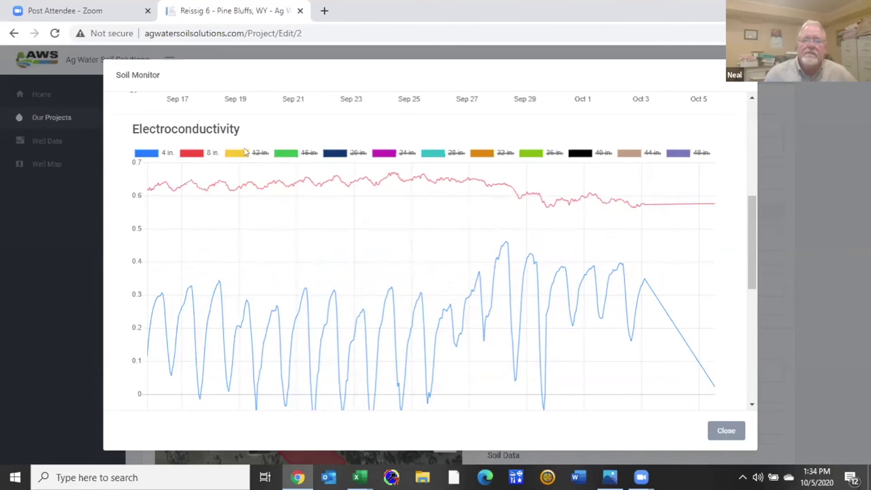
{"action": "left_click", "coordinate": [240, 152]}
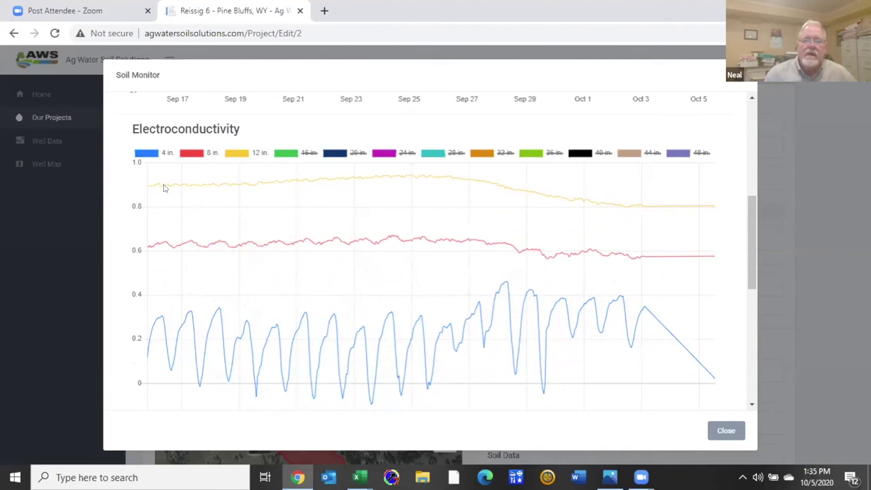
{"action": "mouse_move", "coordinate": [163, 189]}
{"action": "left_click", "coordinate": [277, 152]}
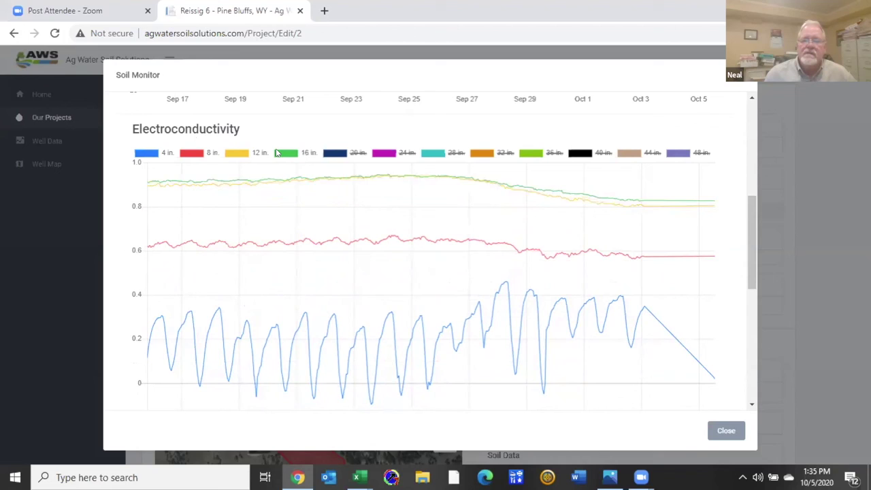
{"action": "left_click", "coordinate": [332, 153]}
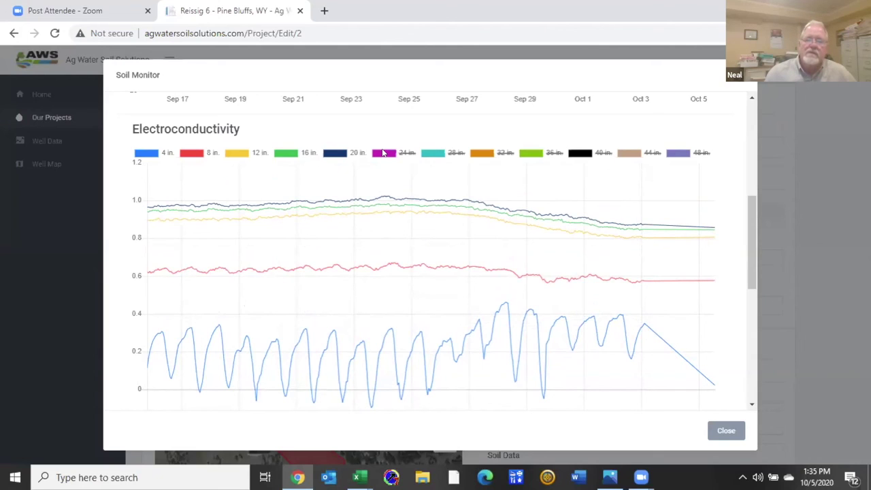
{"action": "left_click", "coordinate": [383, 153]}
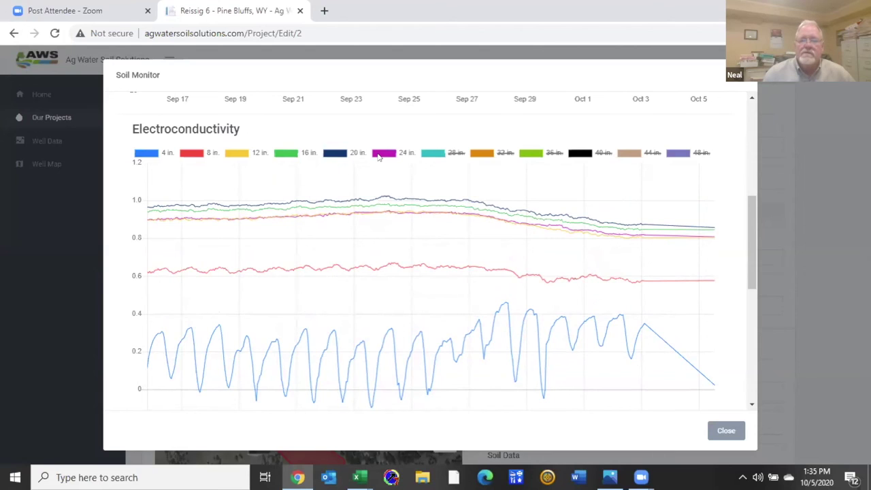
{"action": "left_click", "coordinate": [378, 155]}
{"action": "left_click", "coordinate": [337, 155]}
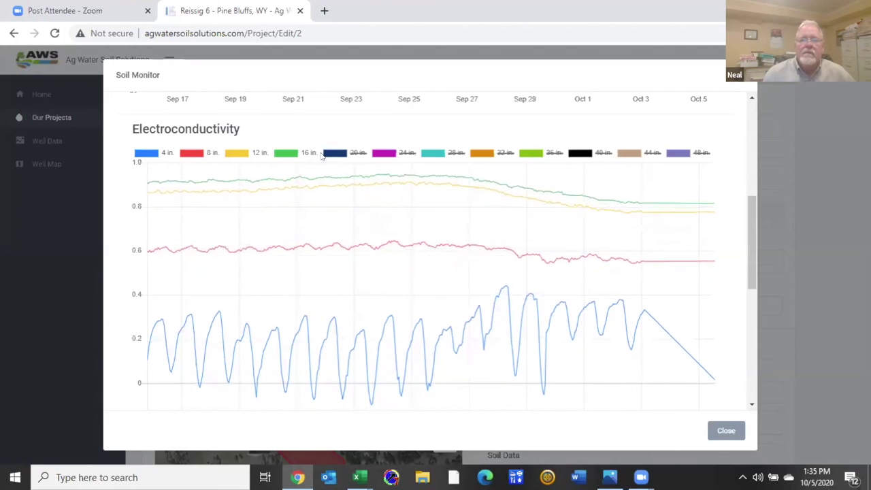
{"action": "left_click", "coordinate": [297, 152]}
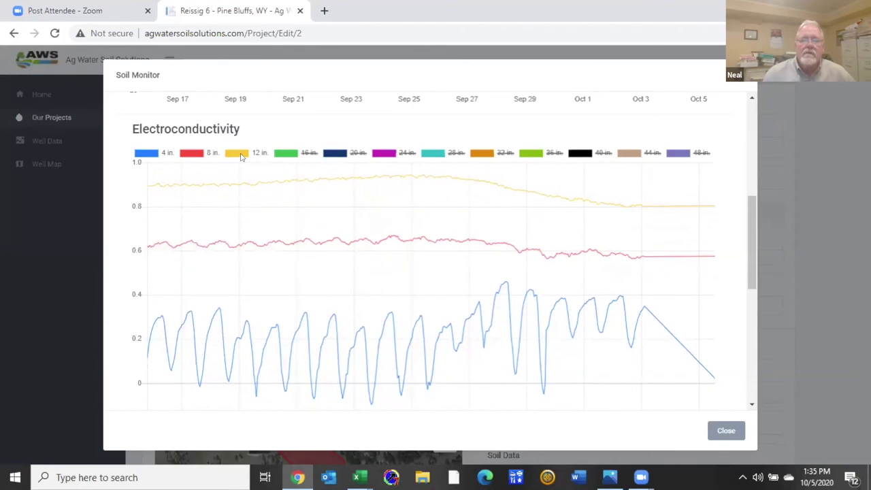
{"action": "left_click", "coordinate": [239, 156]}
{"action": "left_click", "coordinate": [203, 152]}
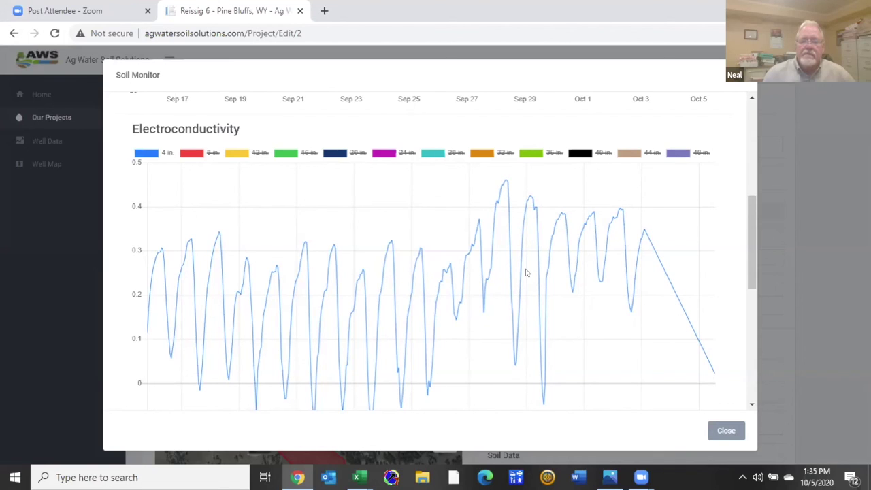
- On the Temperature (Celsius) chart, add the 8, 12, 16 and 20 in. depth lines
{"action": "scroll", "coordinate": [537, 269], "scroll_direction": "down", "scroll_amount": 4}
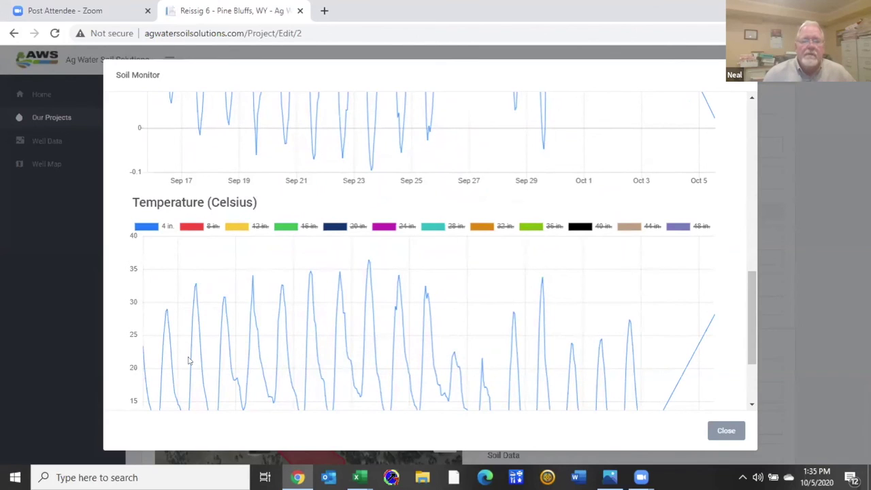
{"action": "scroll", "coordinate": [187, 355], "scroll_direction": "down", "scroll_amount": 1}
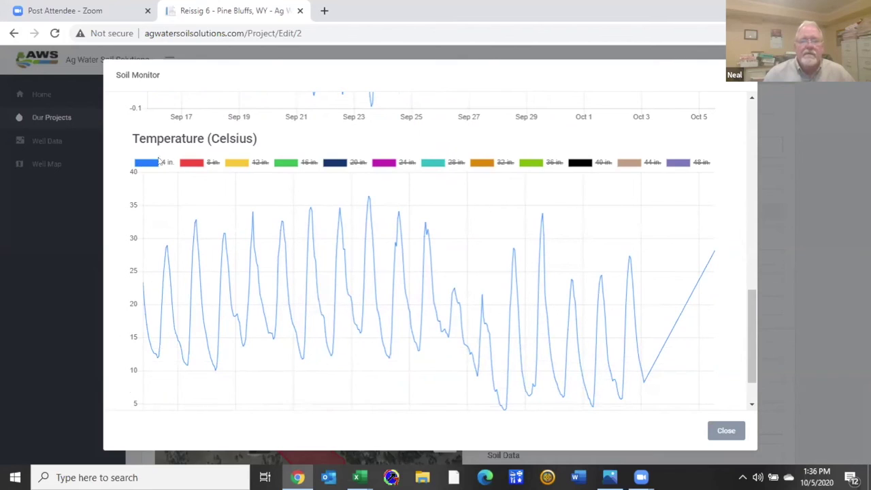
{"action": "left_click", "coordinate": [190, 167]}
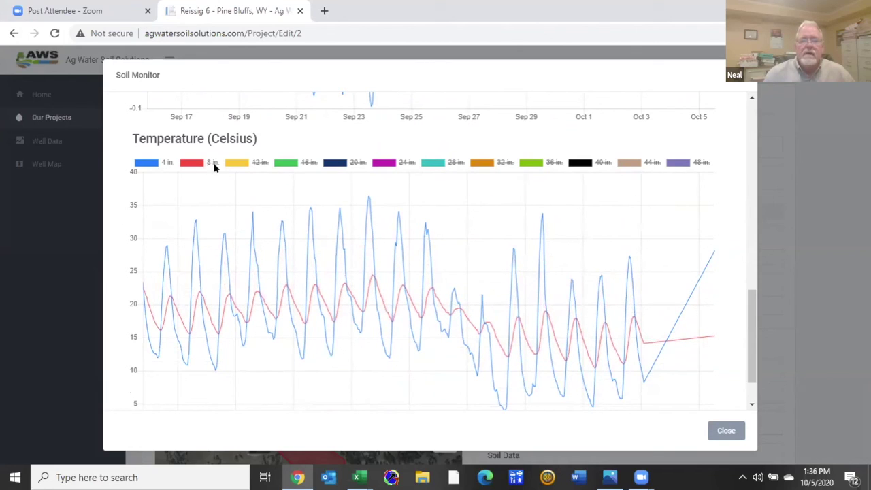
{"action": "left_click", "coordinate": [231, 162]}
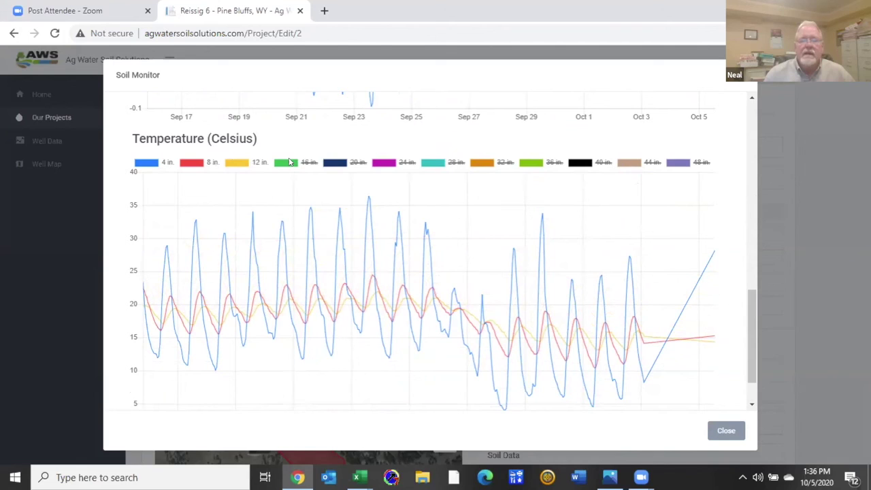
{"action": "left_click", "coordinate": [289, 161]}
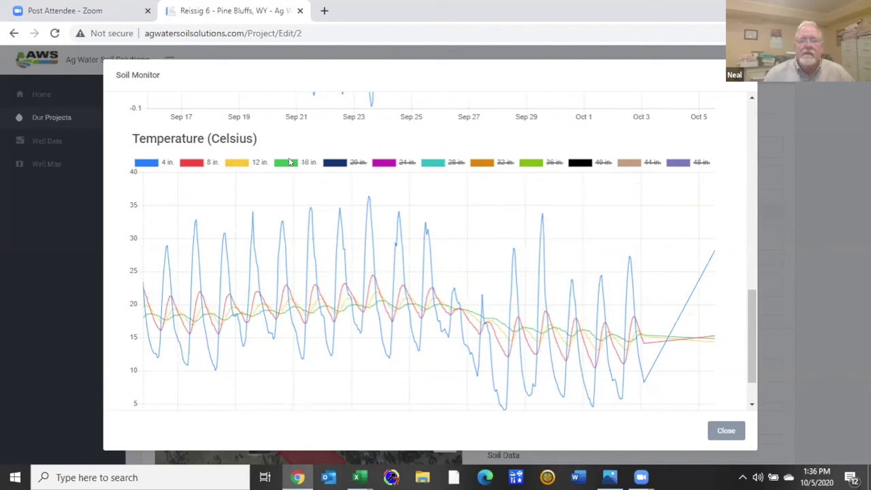
{"action": "left_click", "coordinate": [332, 161]}
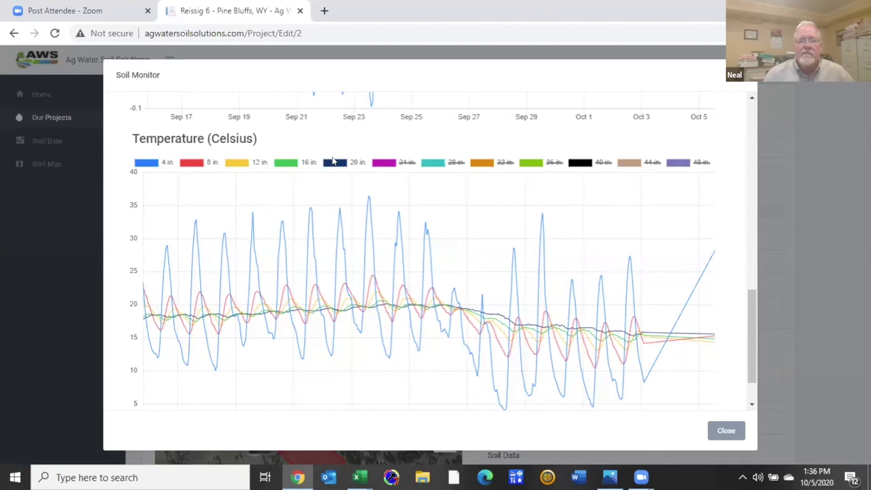
- Hide the 20, 16, 12 and 8 in. temperature lines, leaving only the 4 in. depth
{"action": "left_click", "coordinate": [333, 161]}
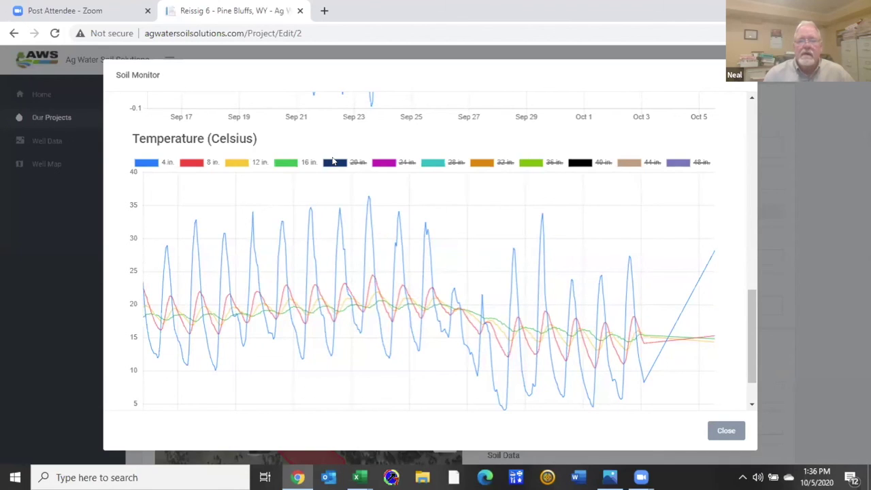
{"action": "left_click", "coordinate": [289, 162]}
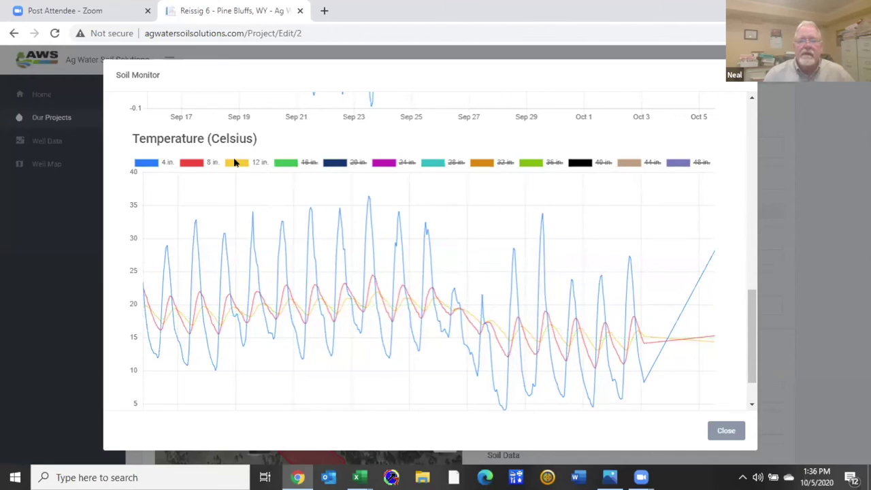
{"action": "left_click", "coordinate": [237, 163]}
{"action": "left_click", "coordinate": [194, 160]}
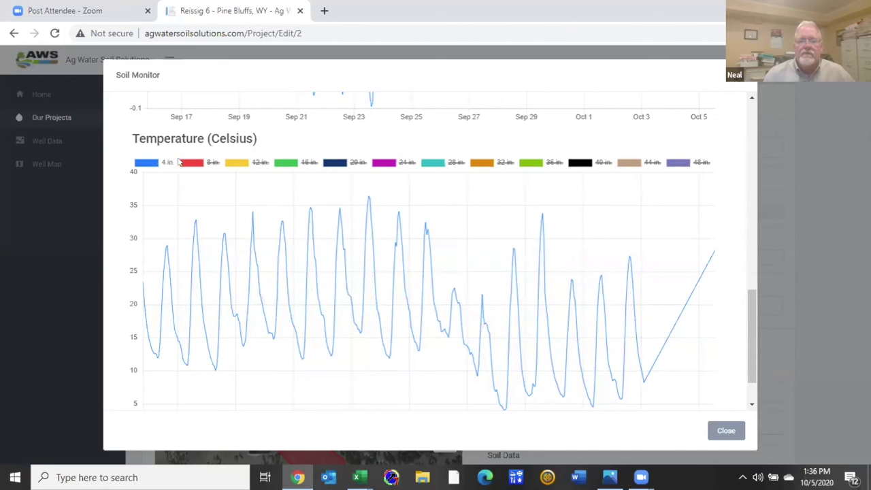